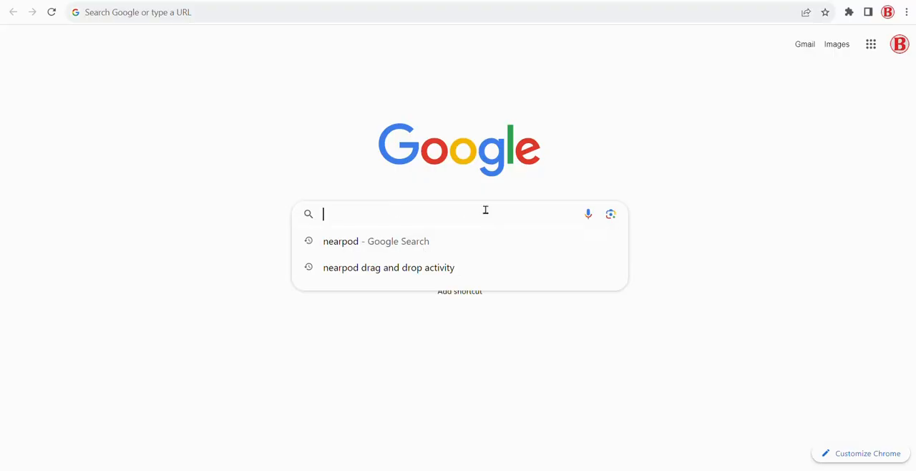
Find the Mentimeter website through a Google search for mentimeter and sign up for a free account with Google
type("e")
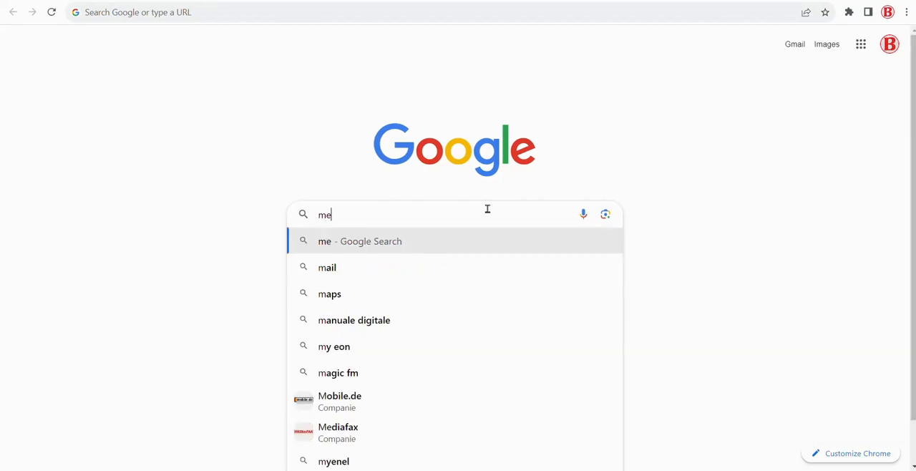
type("ntimeter")
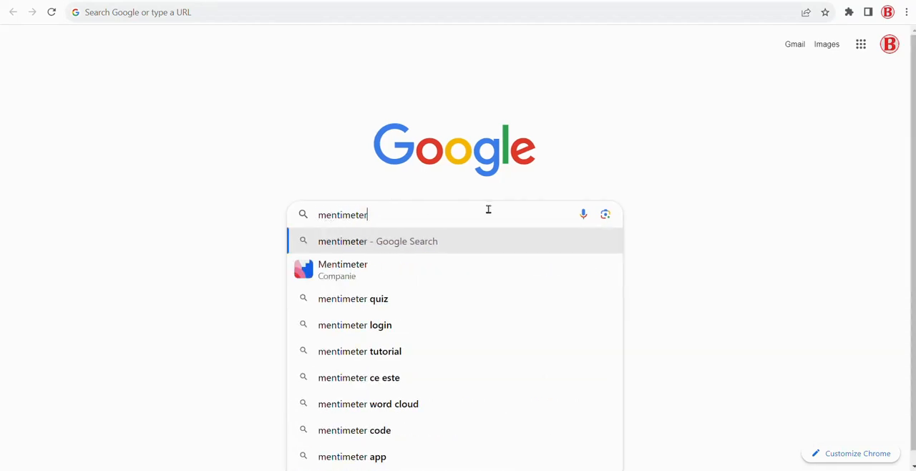
key("Return")
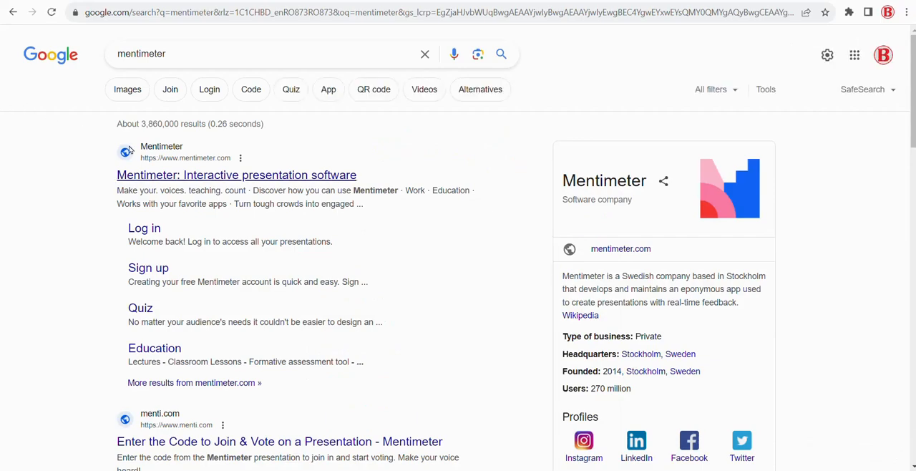
left_click(166, 176)
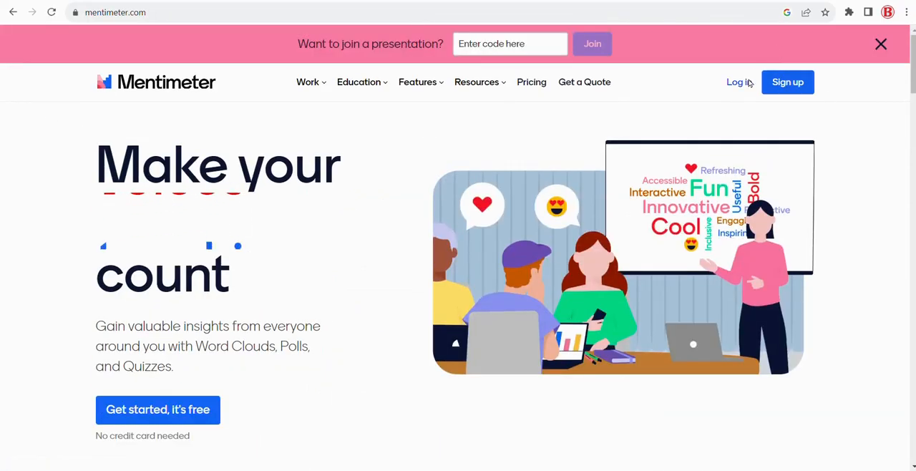
left_click(796, 84)
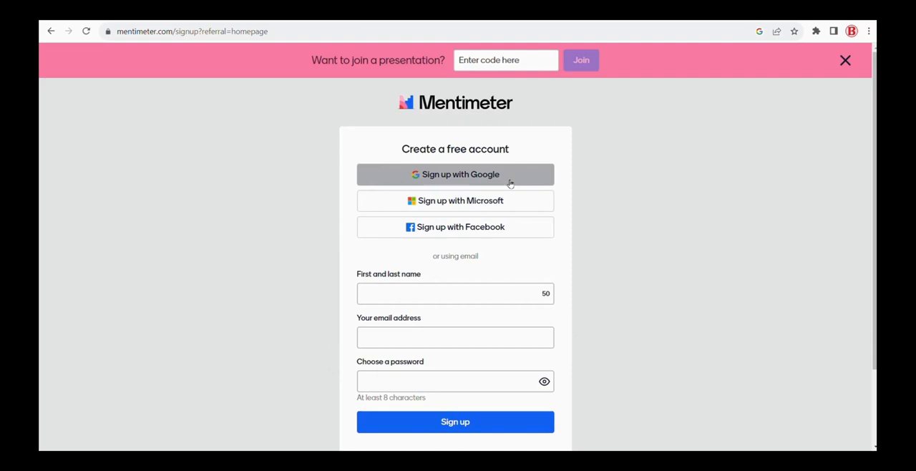
left_click(509, 180)
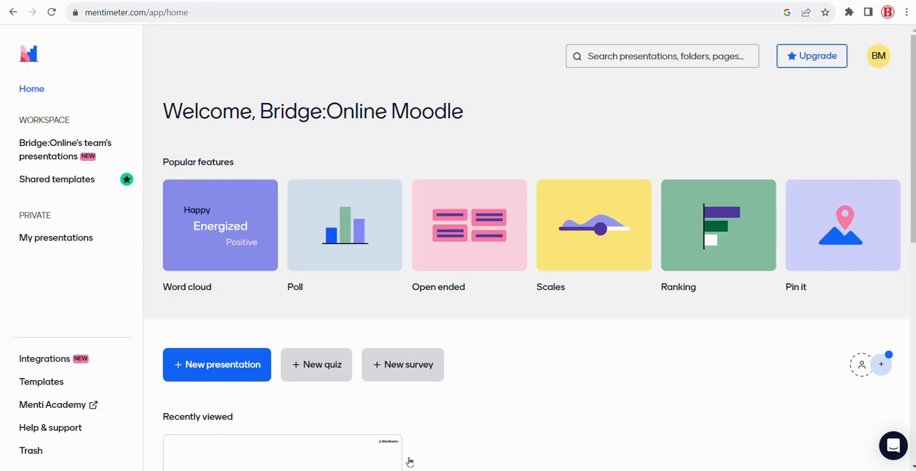
Create a new survey and add a Word Cloud slide to it
left_click(412, 365)
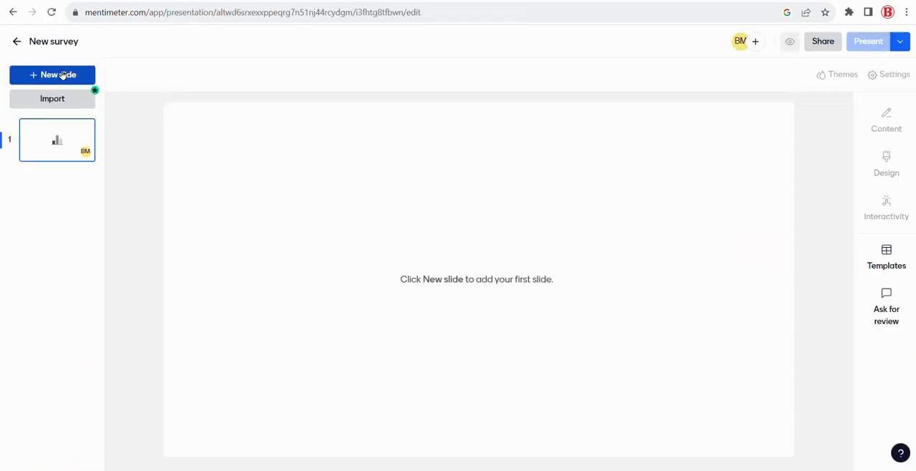
left_click(63, 75)
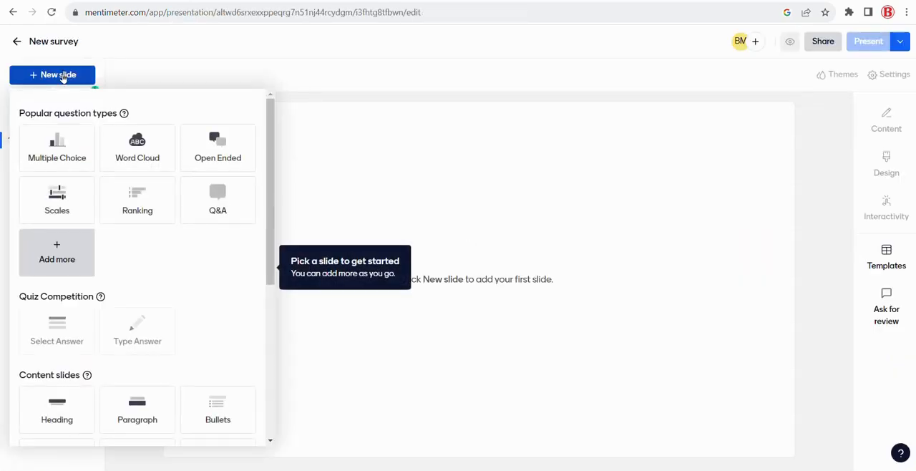
left_click(138, 147)
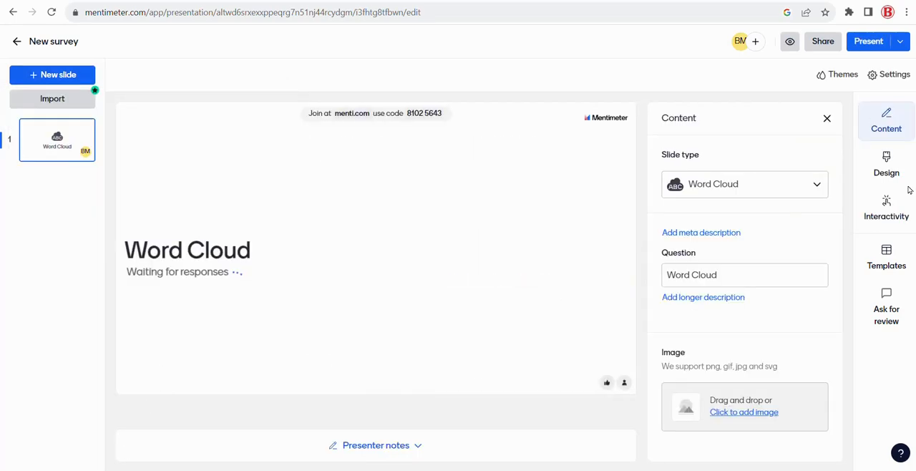
Set the word cloud question to "Type 3 words that come to mind when you see this image..."
left_click(712, 275)
key("ctrl+a")
type("Type 3")
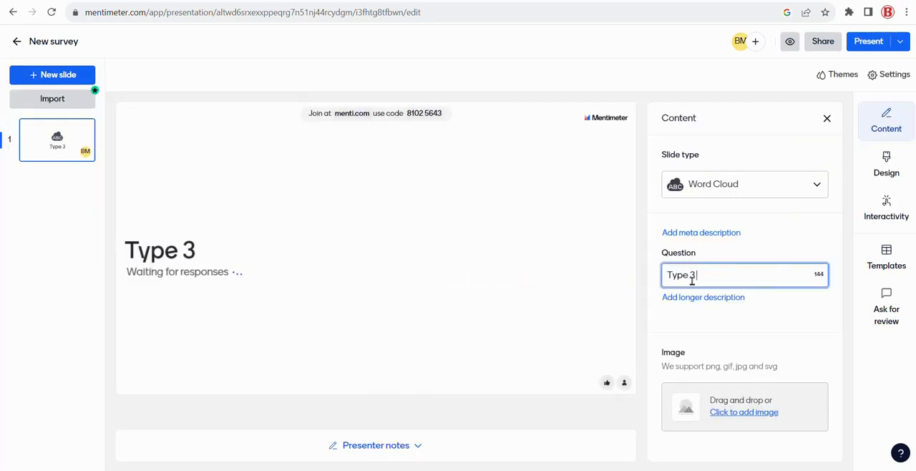
type(" words that come to mi")
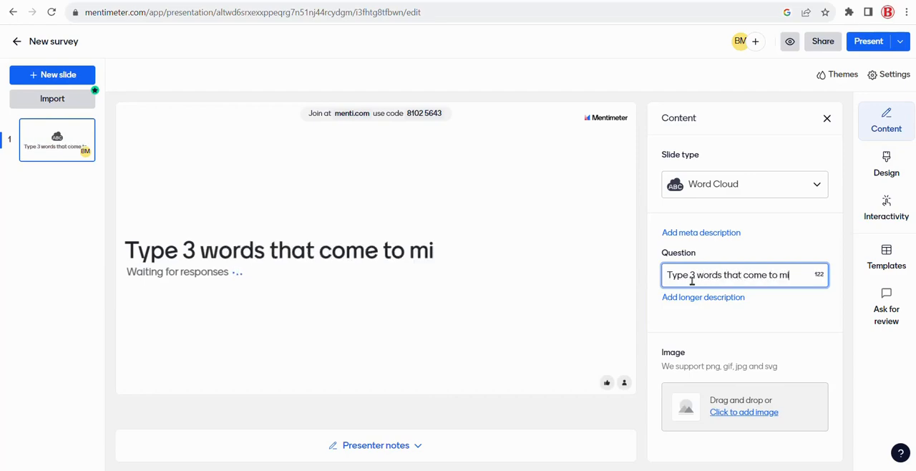
type("nd when you see this image")
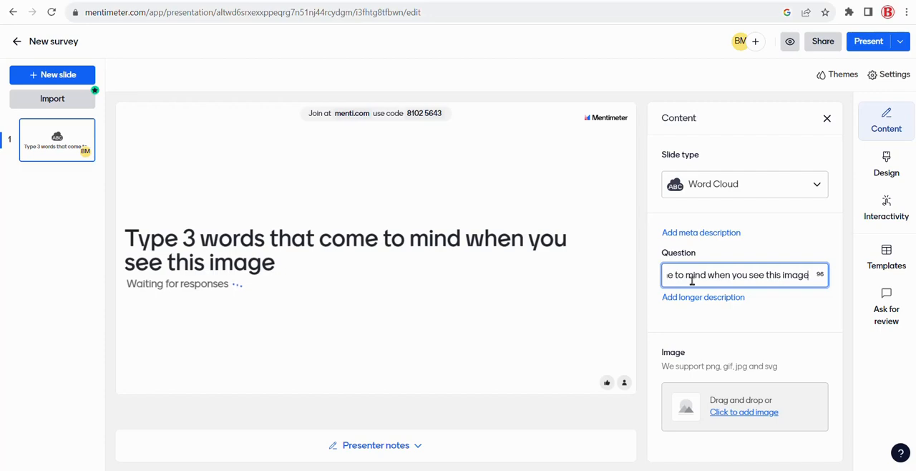
type("...")
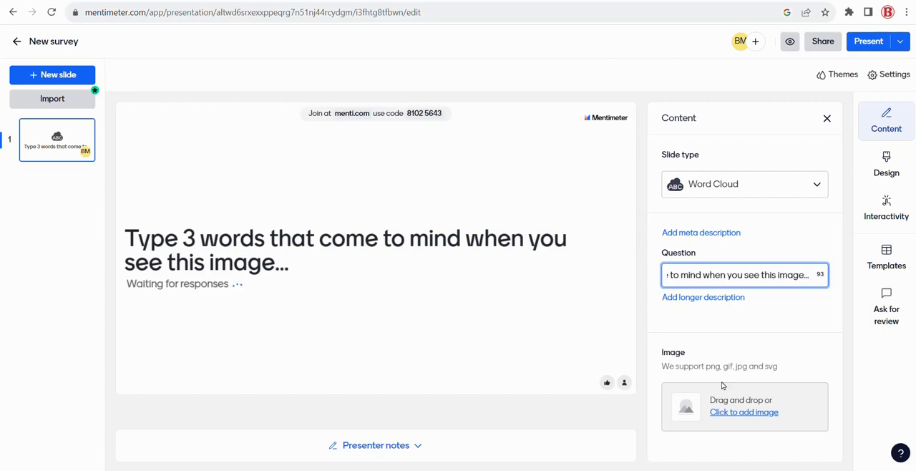
Search the image library for mobile and add the photo of people holding phones to the slide, keeping the free-form crop
left_click(743, 414)
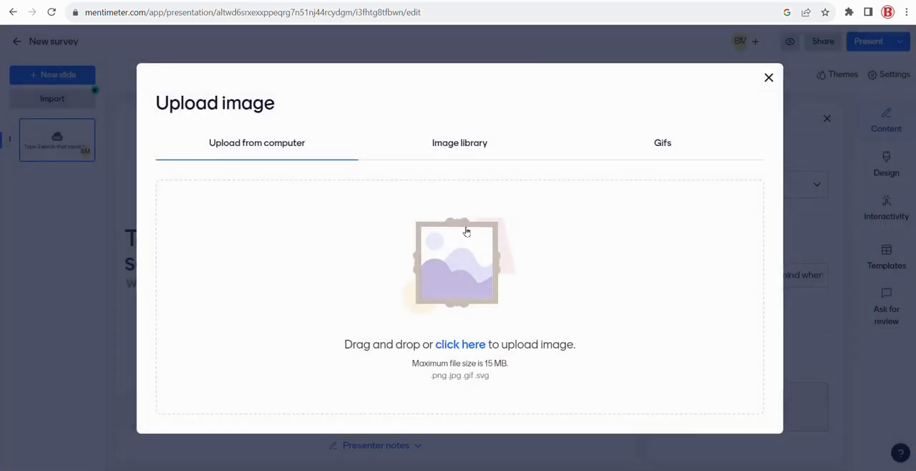
left_click(474, 144)
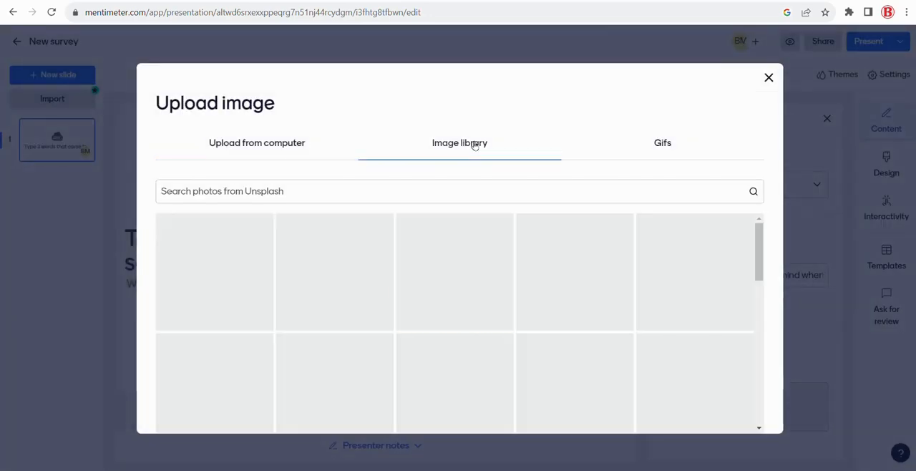
left_click(422, 188)
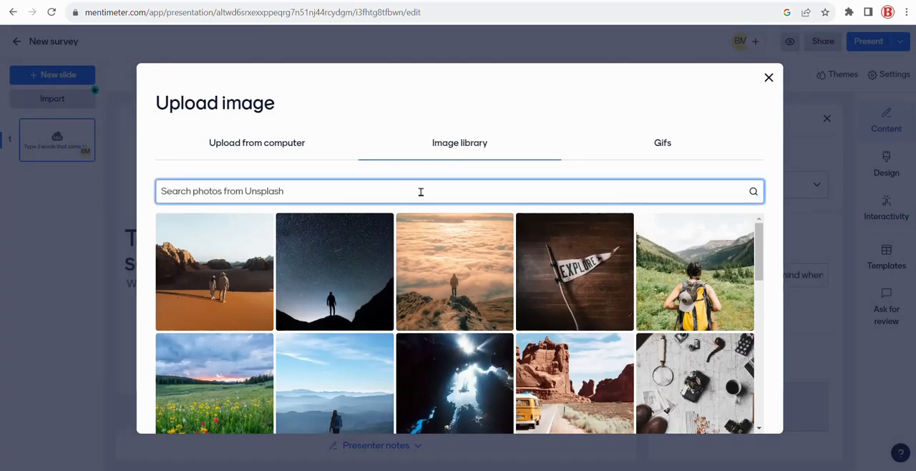
type("mobile")
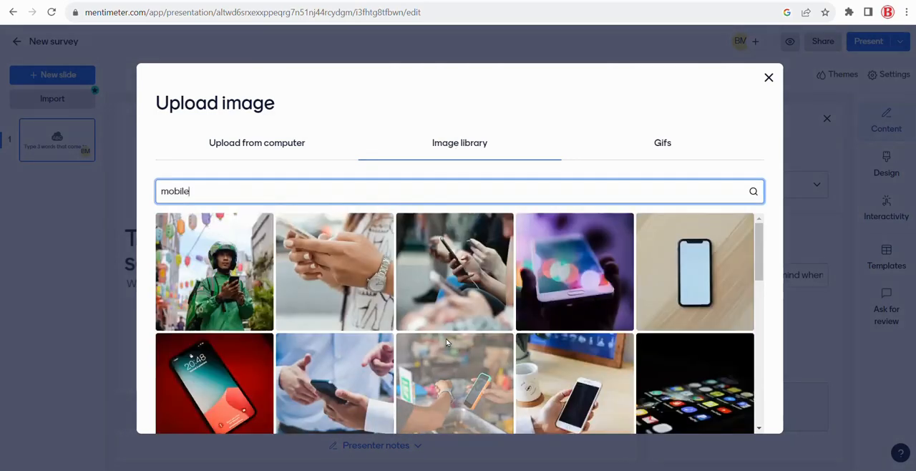
left_click(470, 284)
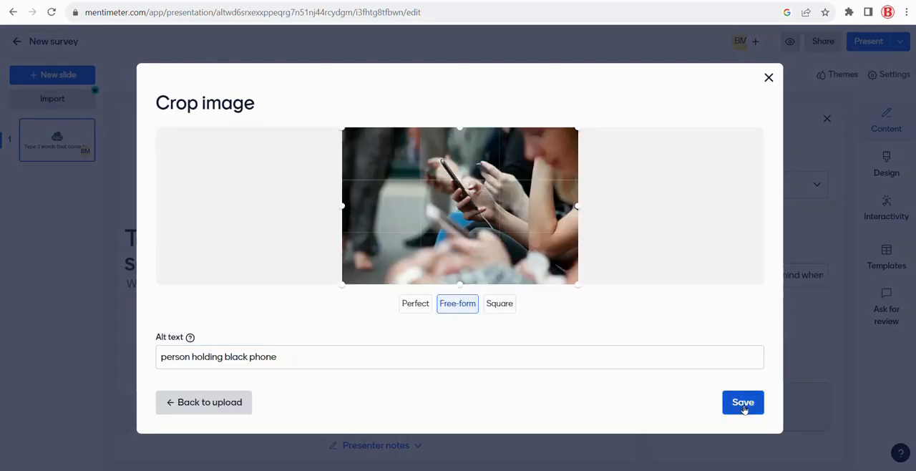
left_click(741, 406)
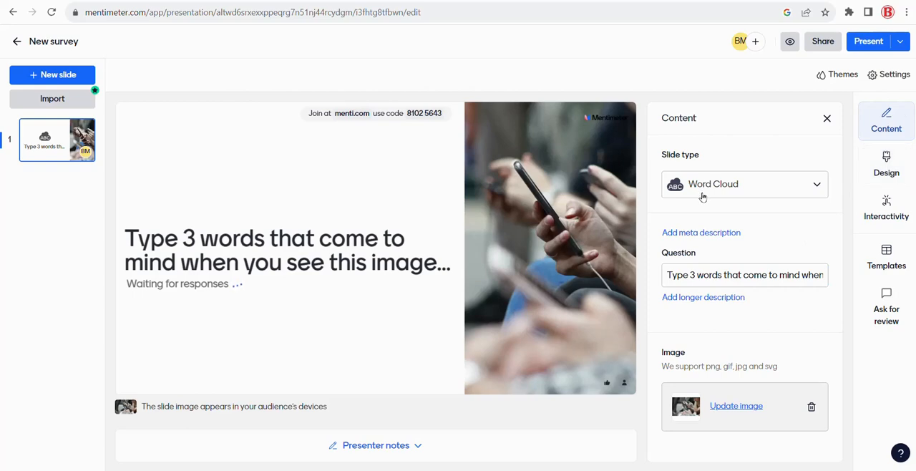
Enable the thumbs-down reaction and multiple responses per person for the word cloud slide
left_click(891, 214)
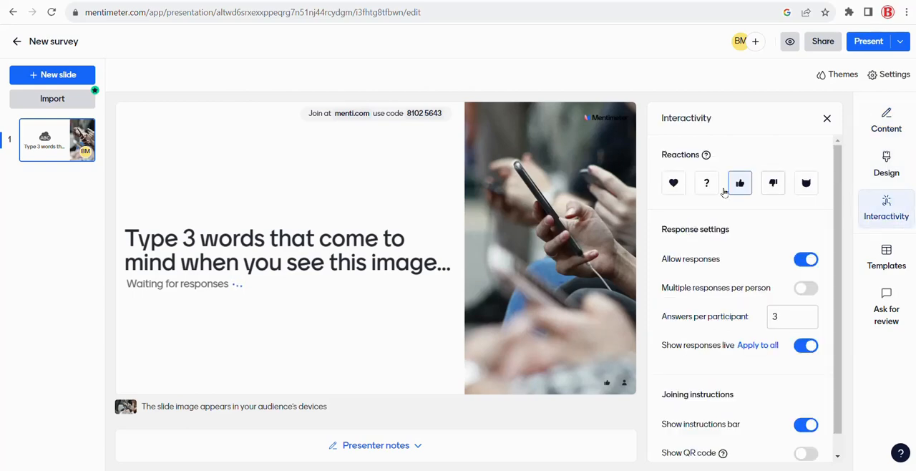
left_click(772, 186)
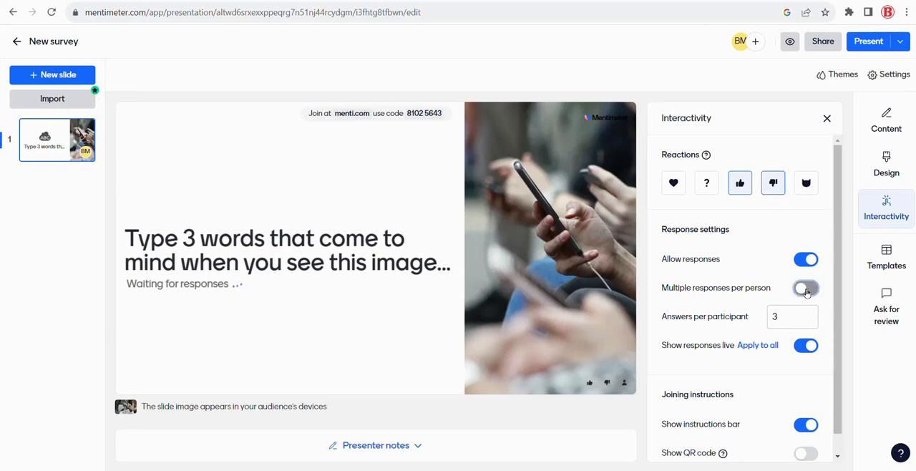
left_click(799, 288)
left_click(792, 319)
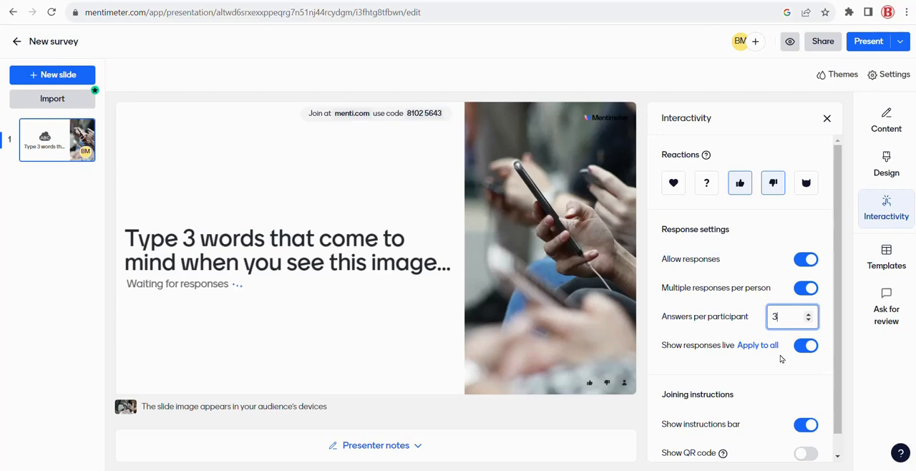
Show the joining QR code on the slide and start presenting the survey
scroll(783, 360, "down", 1)
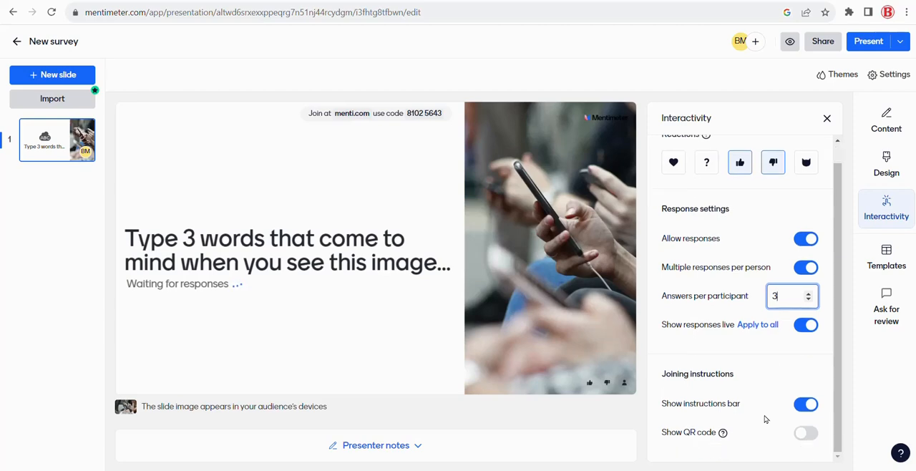
left_click(810, 435)
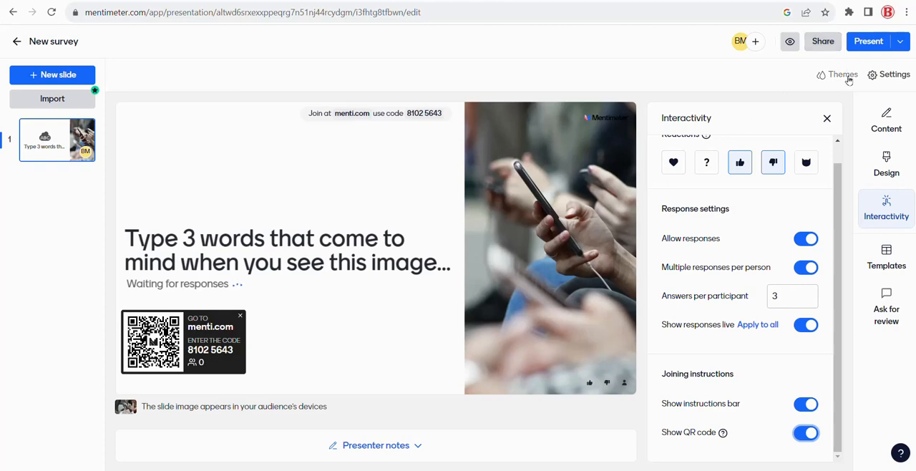
left_click(867, 43)
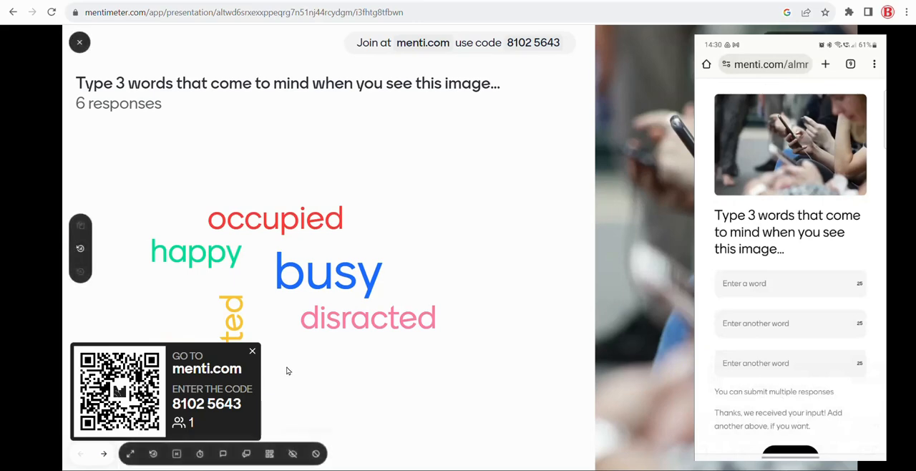
Hide the QR code in the presentation and answer on the participant's phone with the words Distracted, Playing and Chatting
left_click(253, 352)
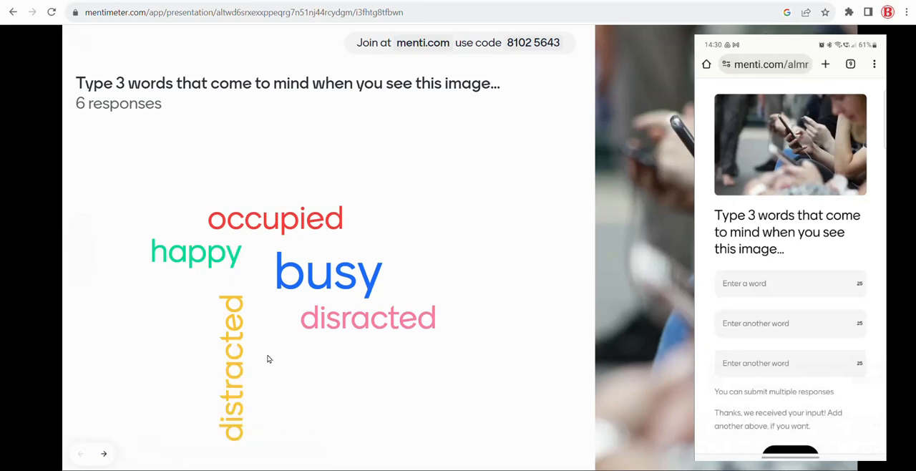
left_click(790, 284)
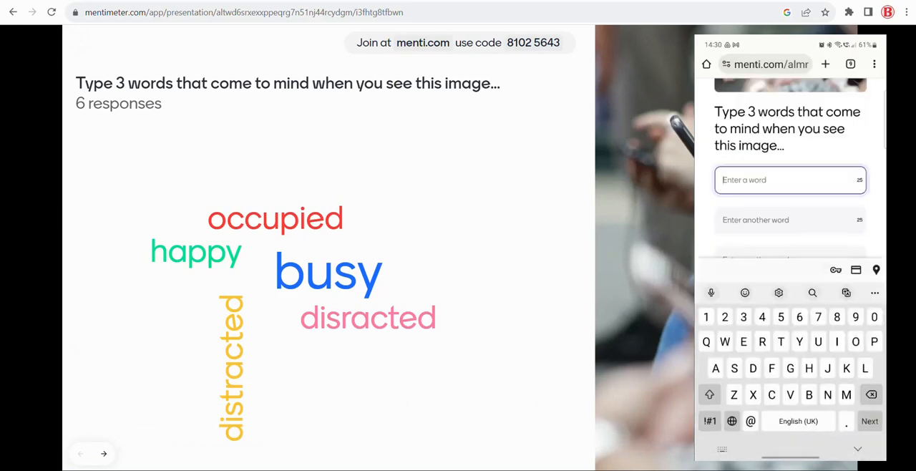
type("Distr")
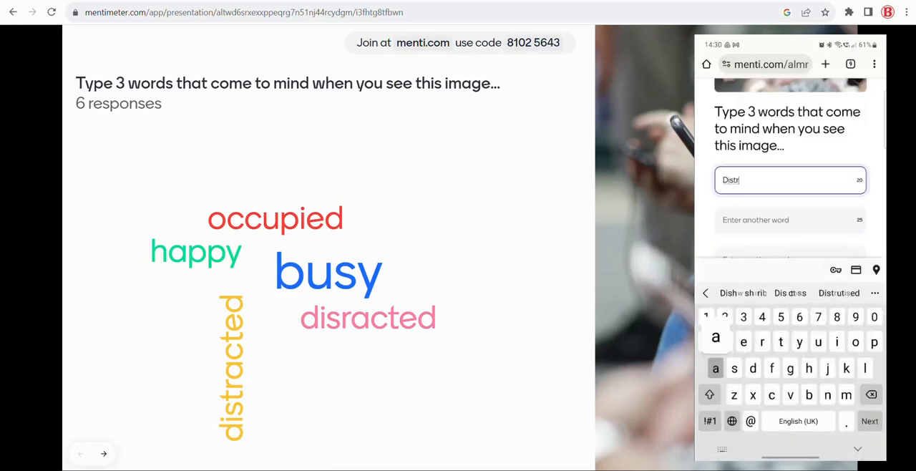
type("acted")
key("Return")
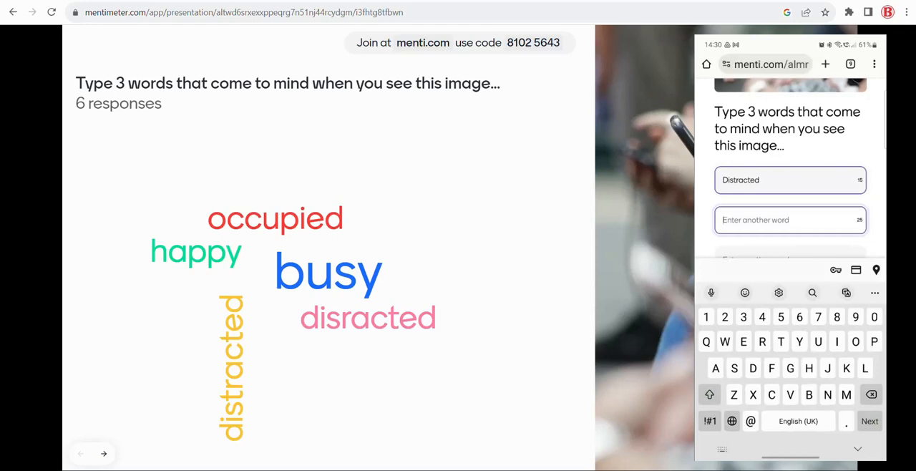
type("Play")
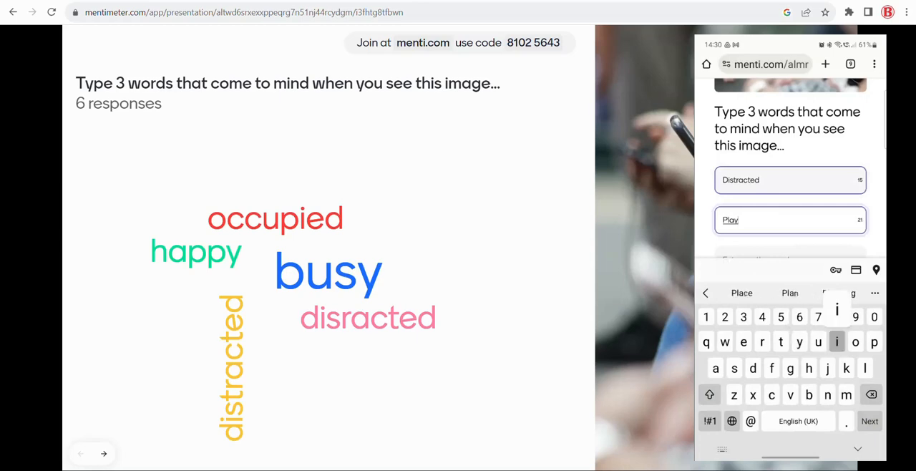
type("ing")
key("Return")
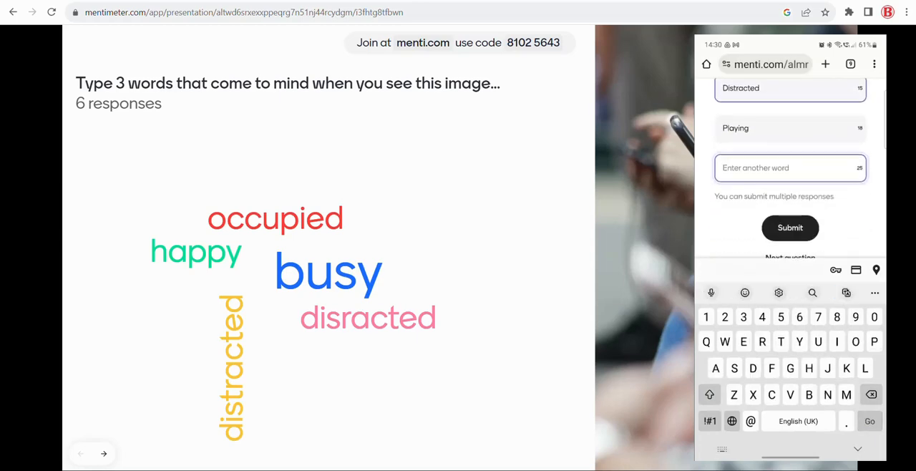
type("Chatting")
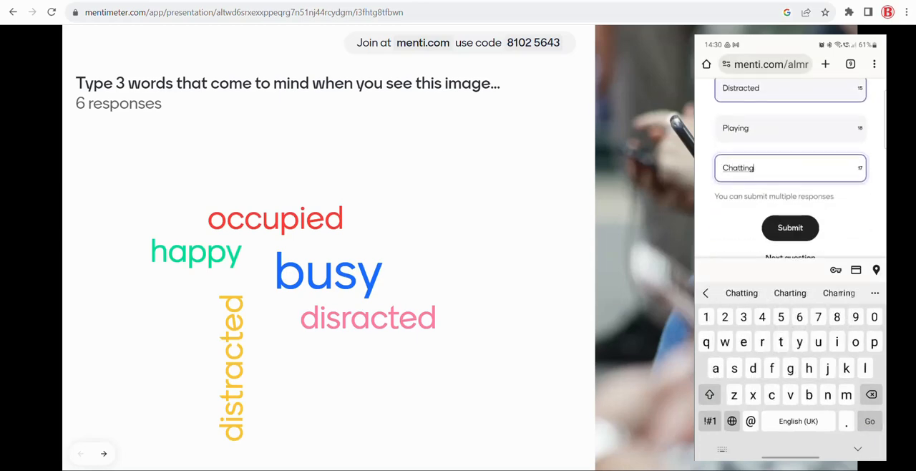
key("Return")
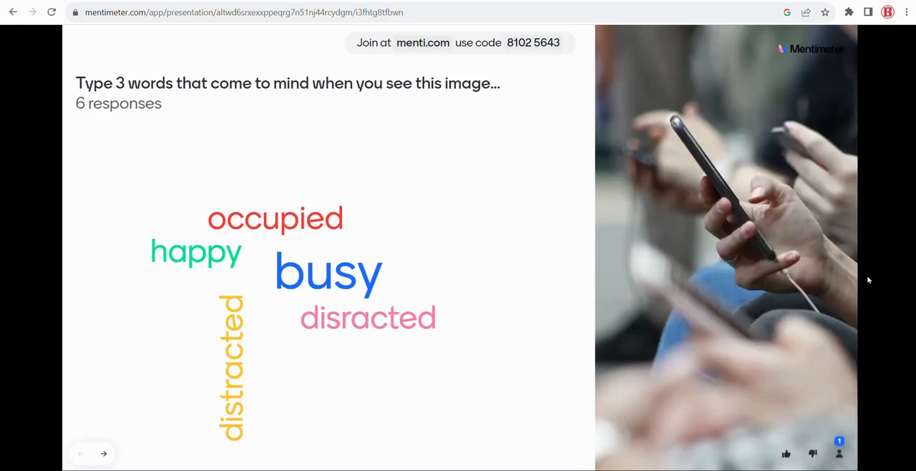